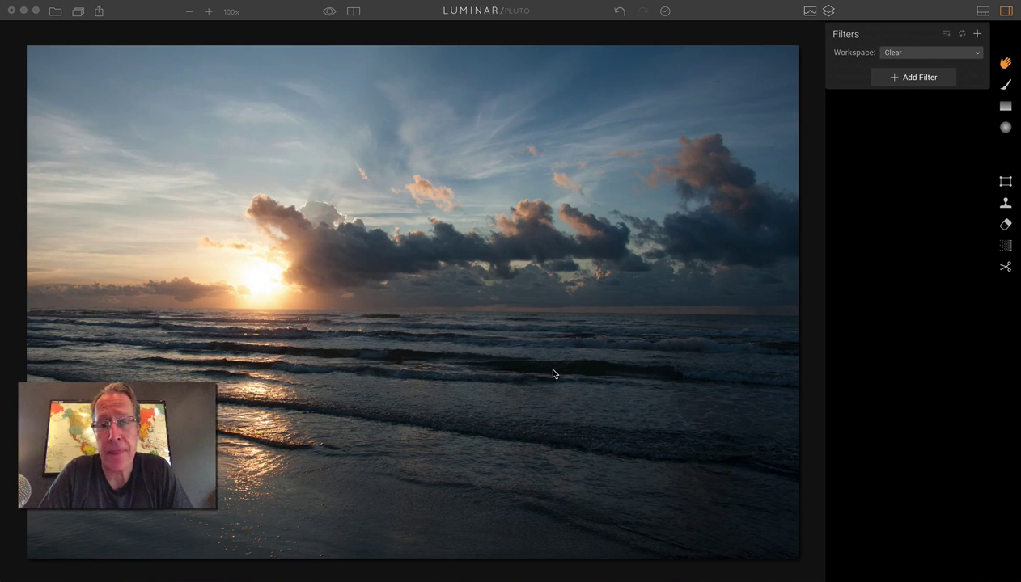
Step: Add the Color Balance filter to the sunrise beach photo from the filter list
click(910, 78)
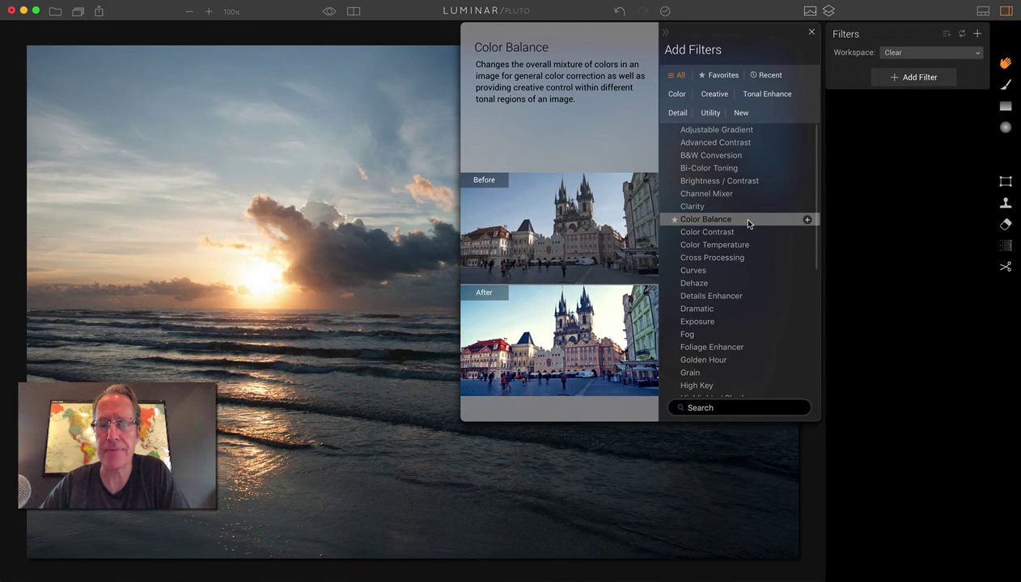
click(706, 219)
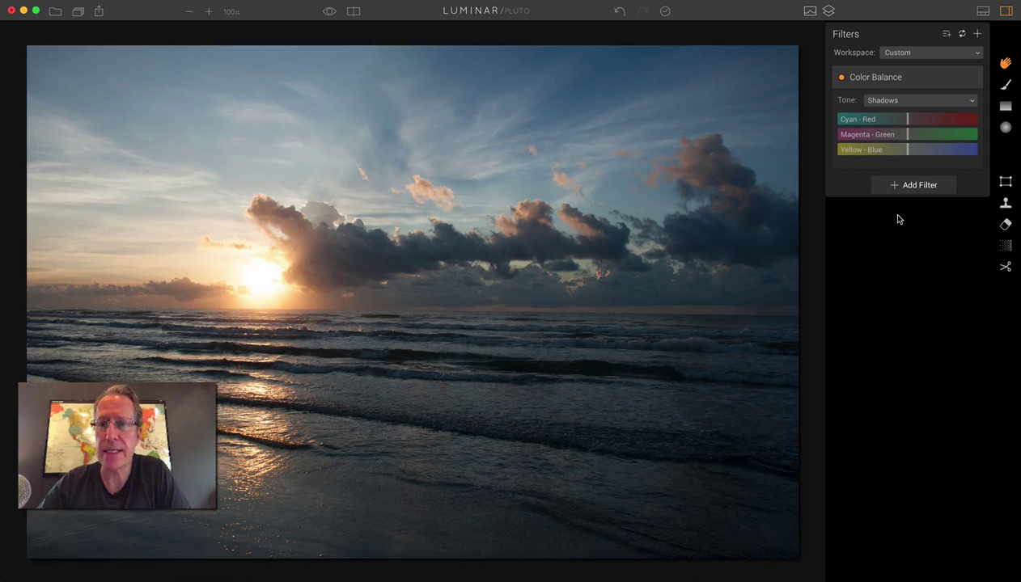
Step: Keep Shadows as the Color Balance tone range to adjust
click(902, 102)
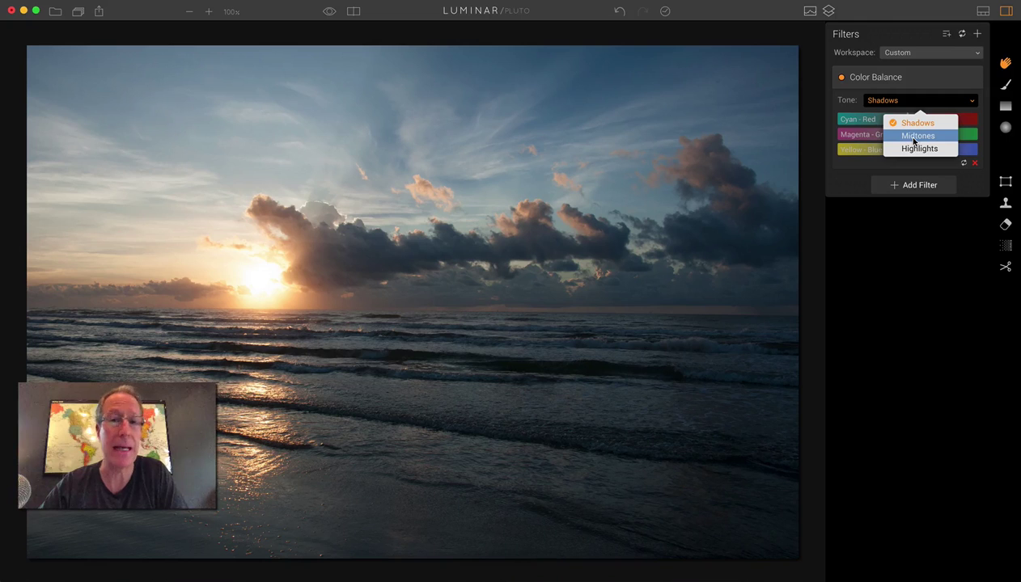
click(900, 97)
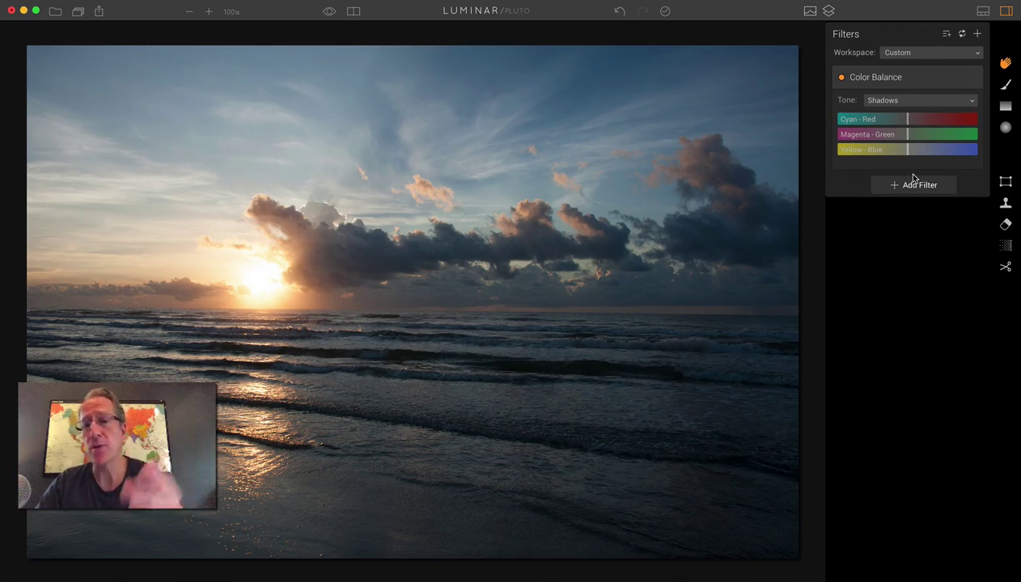
Step: Finish tinting the shadows toward red, then set the midtones to 8, -3, -12
drag(903, 118, 885, 150)
click(902, 101)
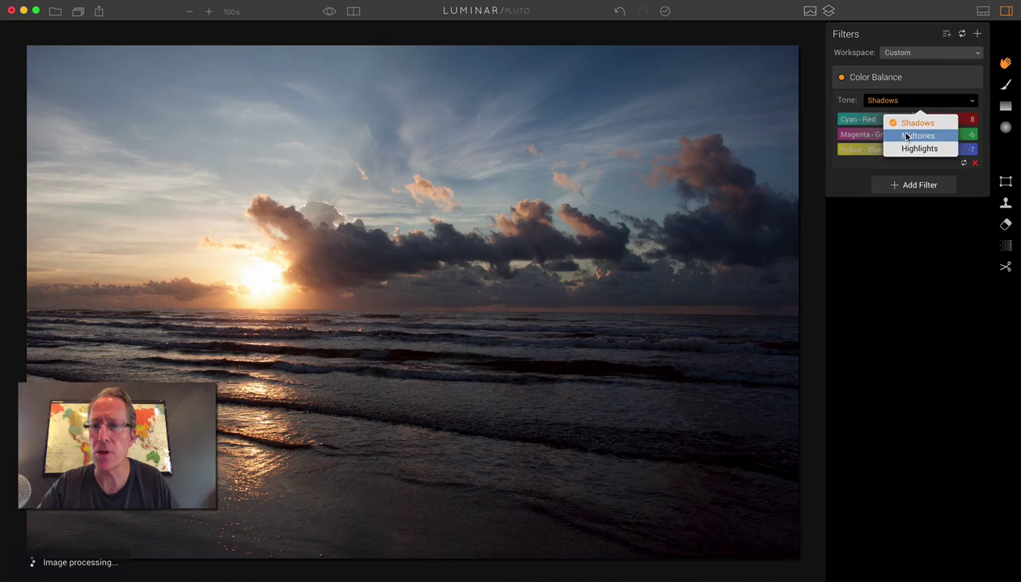
click(902, 133)
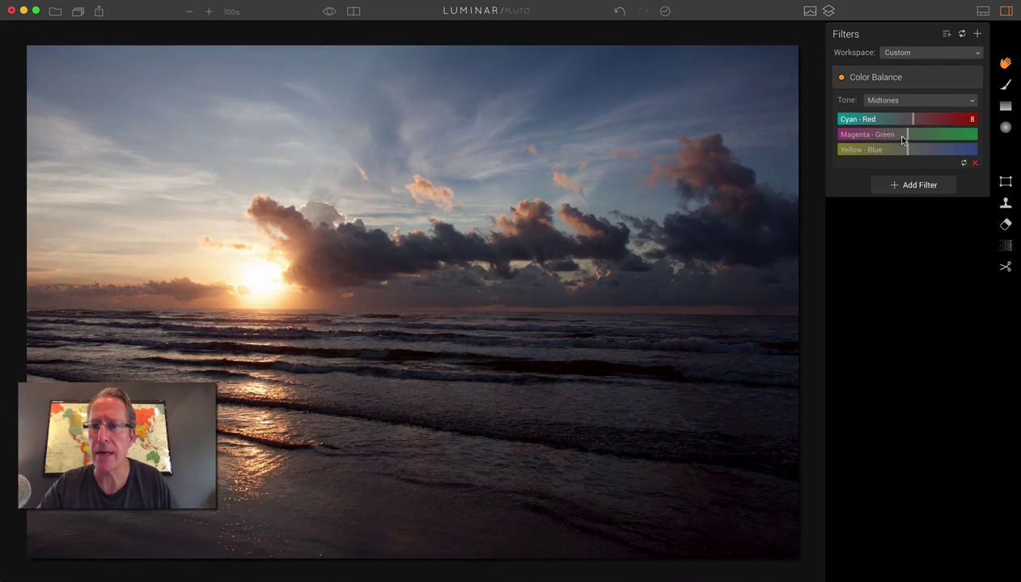
drag(903, 136, 884, 149)
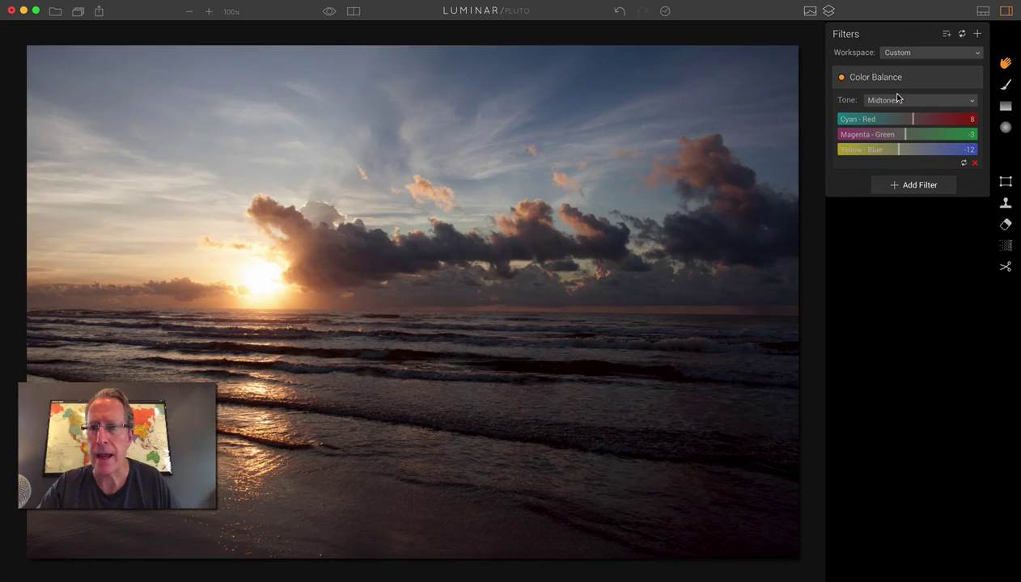
Step: Set the highlights to Cyan-Red 10, Magenta-Green -8, Yellow-Blue 9
click(896, 99)
click(901, 147)
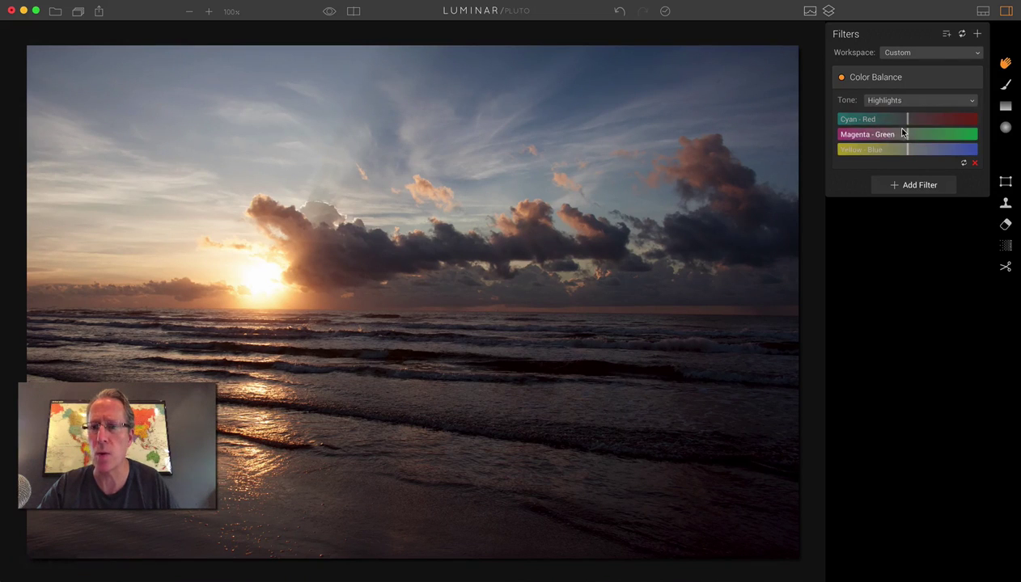
drag(903, 119, 911, 151)
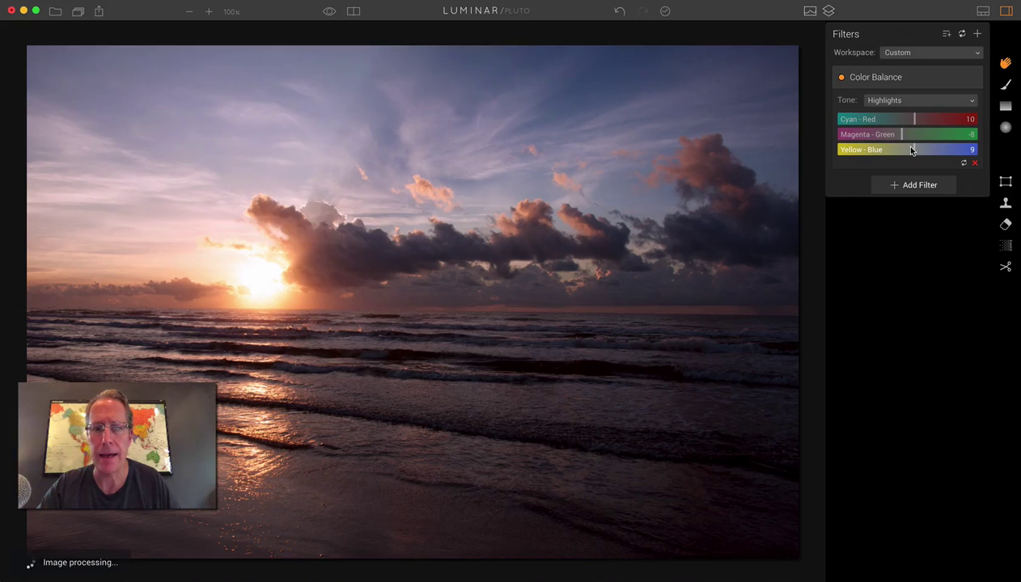
click(353, 12)
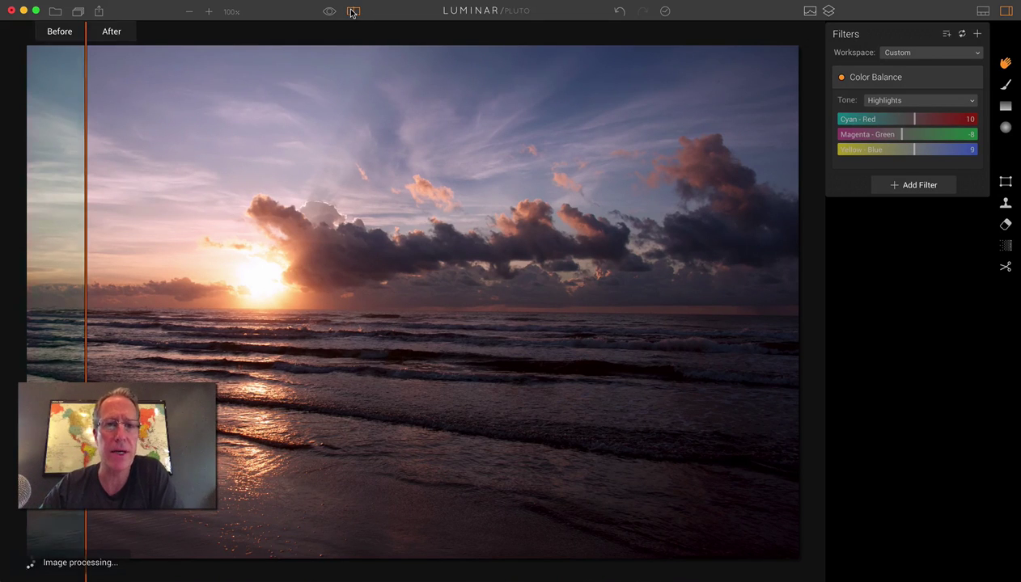
drag(83, 156, 746, 239)
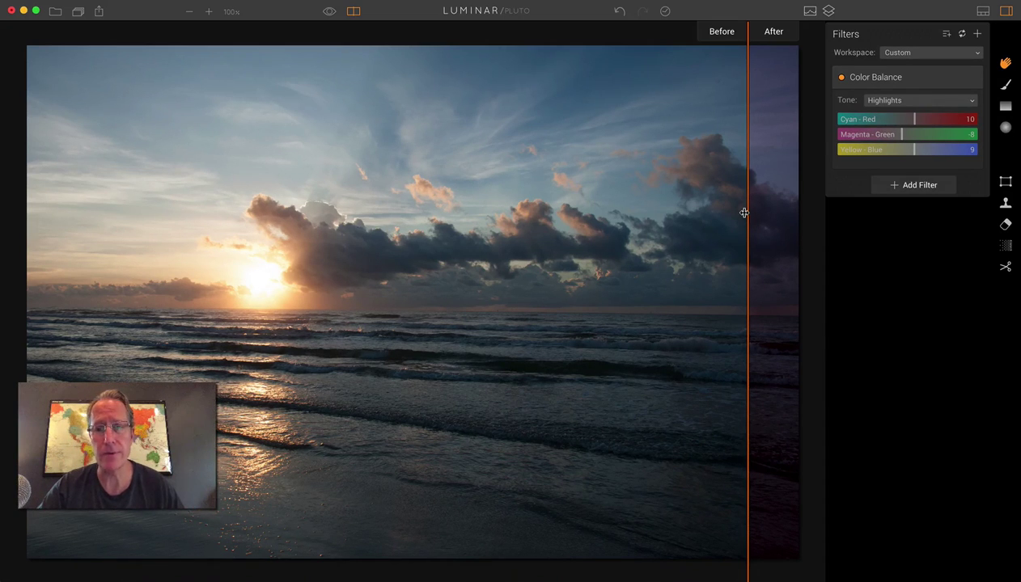
drag(744, 212, 222, 232)
click(353, 11)
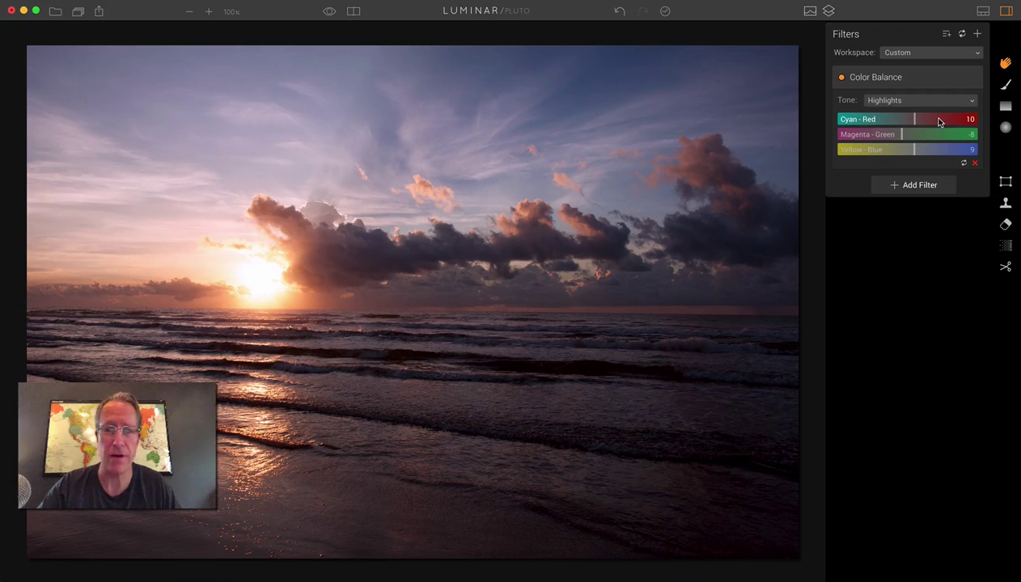
click(906, 100)
click(914, 135)
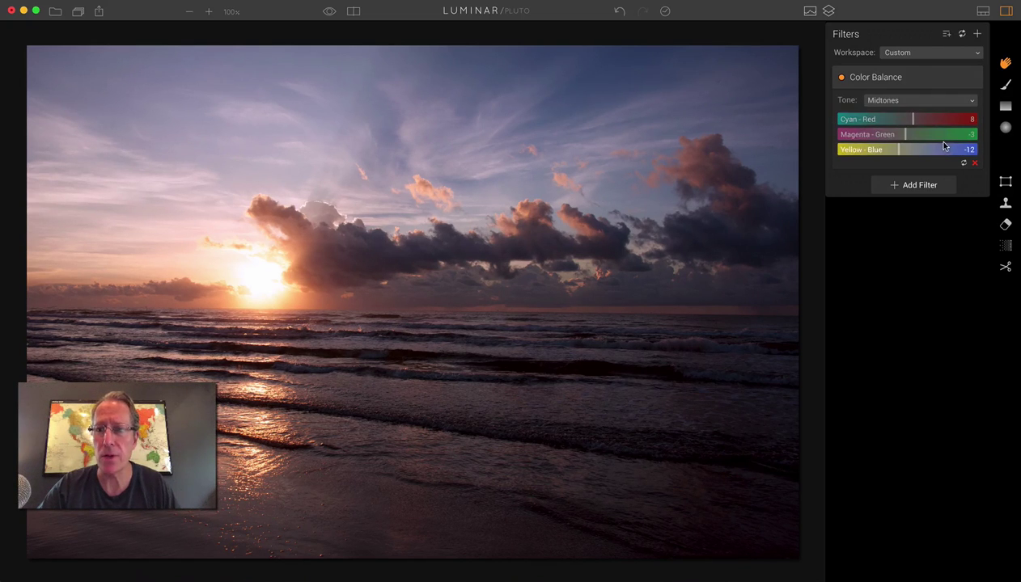
click(920, 100)
click(908, 119)
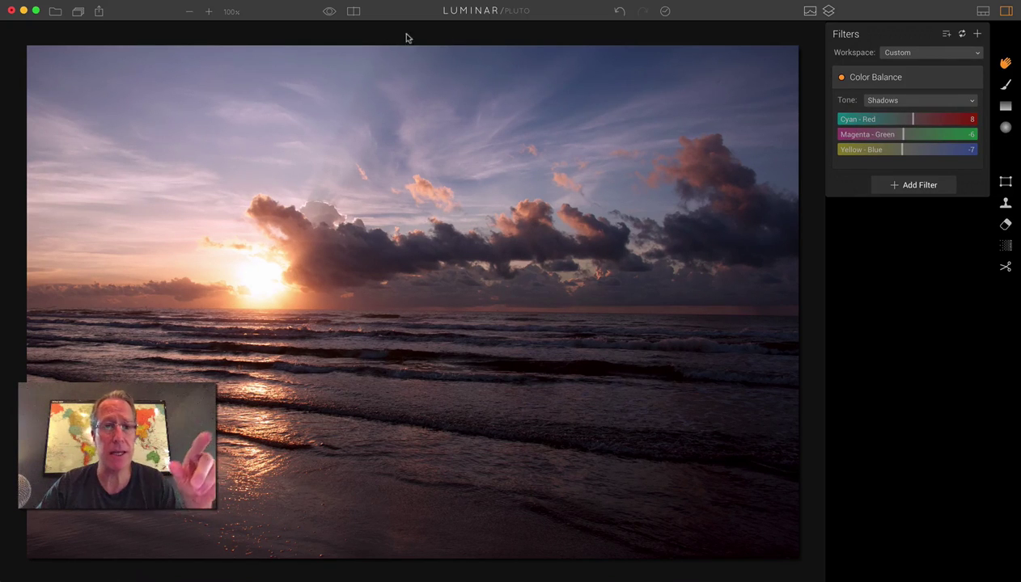
click(353, 10)
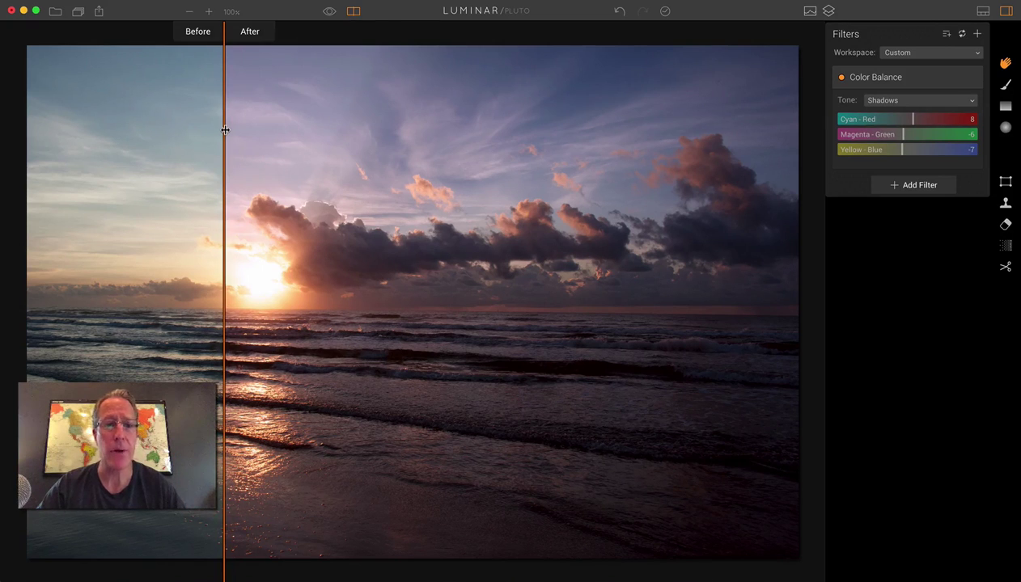
drag(225, 130, 326, 158)
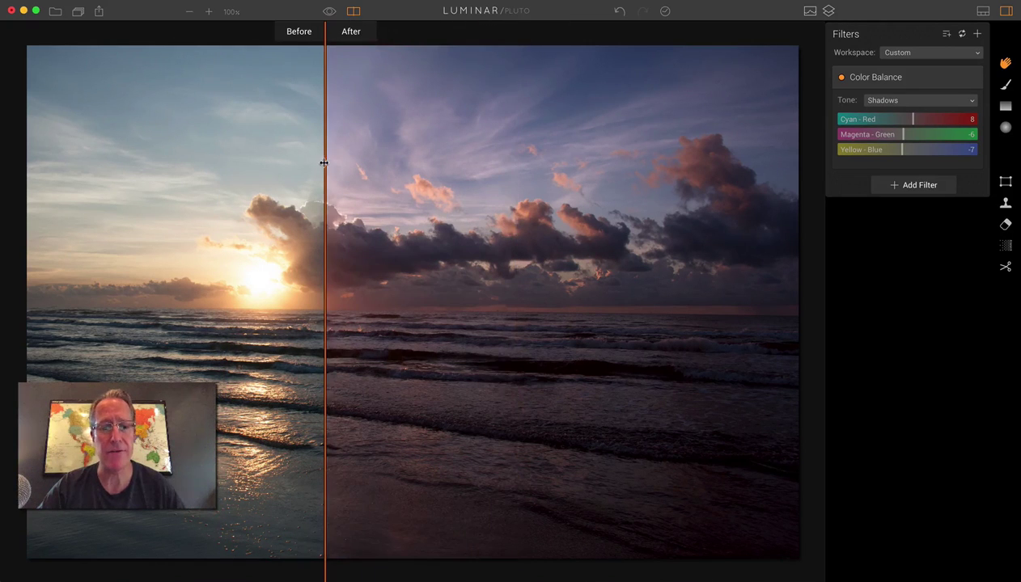
click(354, 11)
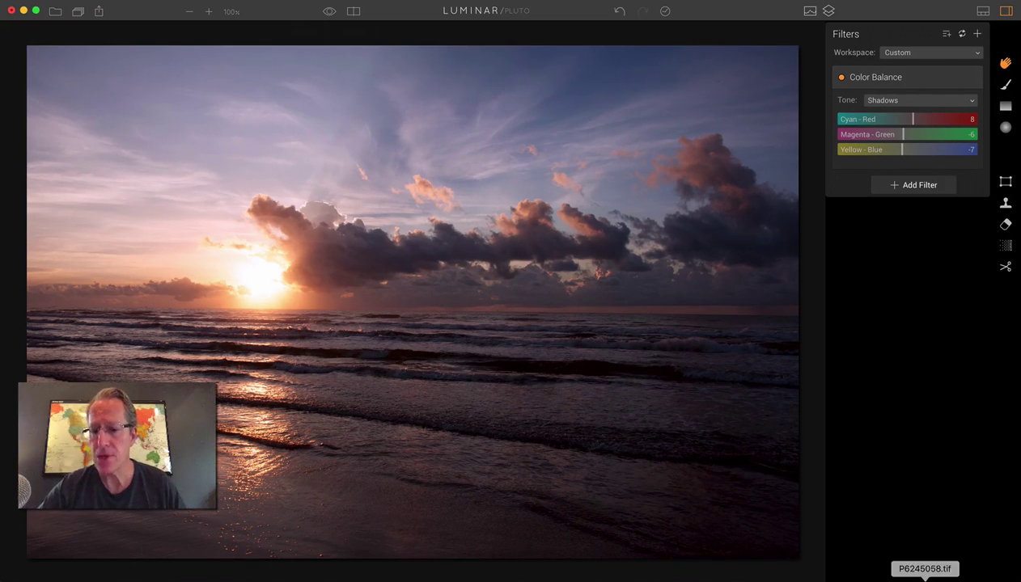
Step: Open the New York skyline night photo and cool its shadows (Cyan-Red -16, Yellow-Blue 14)
click(920, 548)
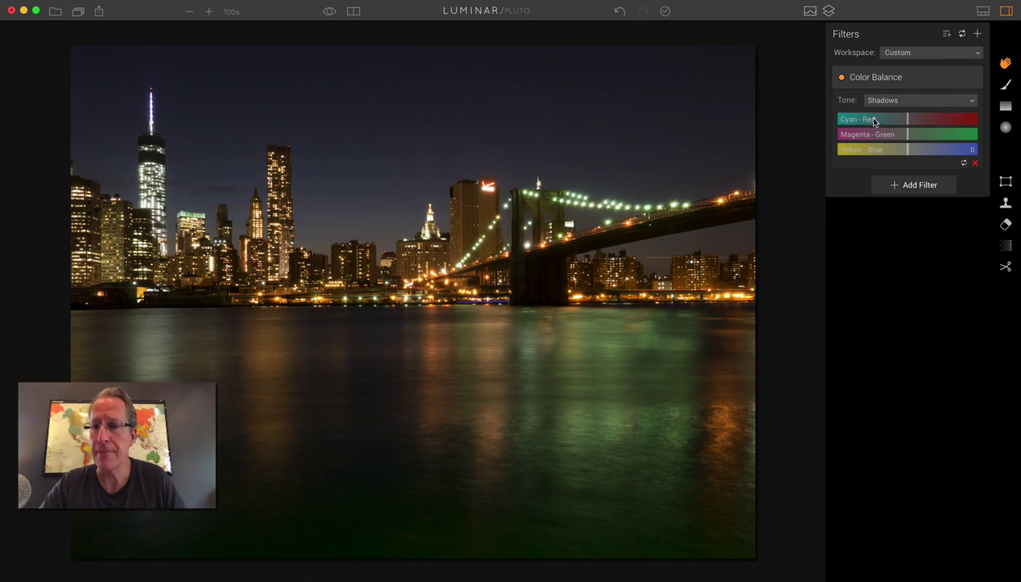
mouse_move(904, 122)
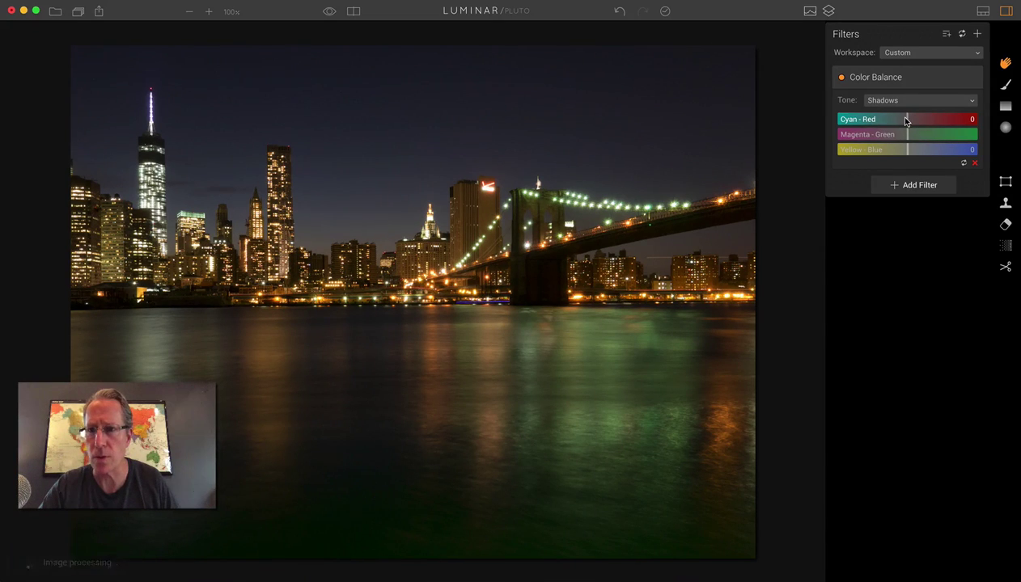
drag(924, 123, 914, 153)
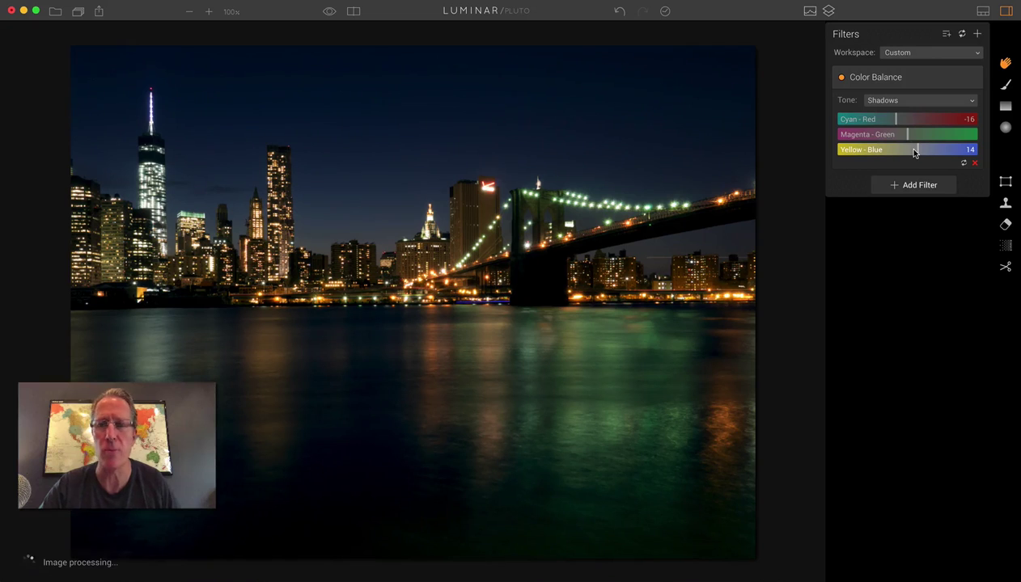
Step: Set the midtones to Cyan-Red 12, Magenta-Green -14, Yellow-Blue -23
click(886, 100)
click(901, 138)
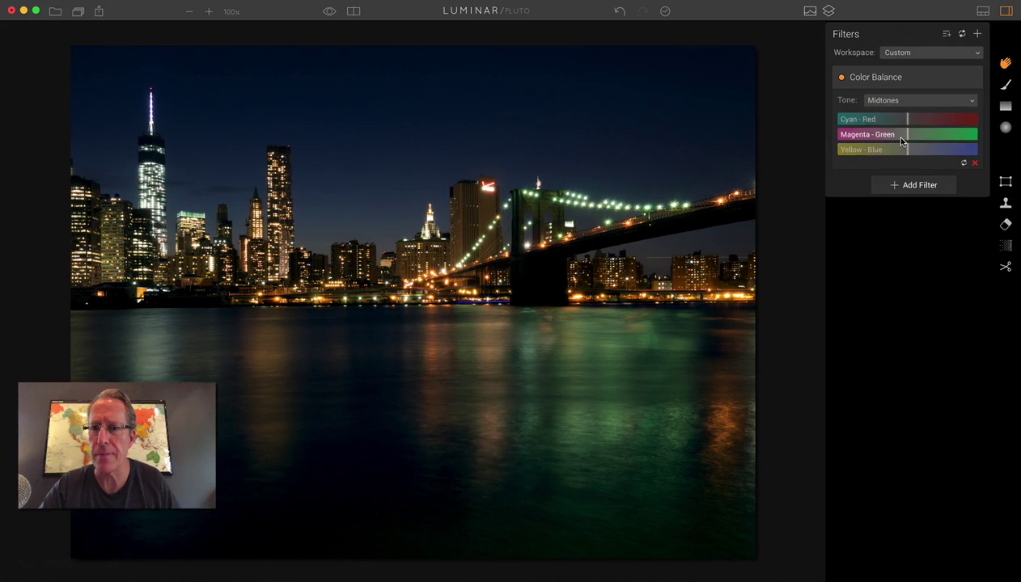
mouse_move(906, 119)
mouse_down()
mouse_move(916, 121)
mouse_move(895, 150)
mouse_move(881, 150)
mouse_move(890, 151)
mouse_move(889, 136)
mouse_move(879, 134)
mouse_move(913, 122)
mouse_up()
Step: Set the highlights to Cyan-Red 10, Magenta-Green -12, Yellow-Blue -11
click(900, 101)
click(905, 149)
drag(906, 149, 896, 149)
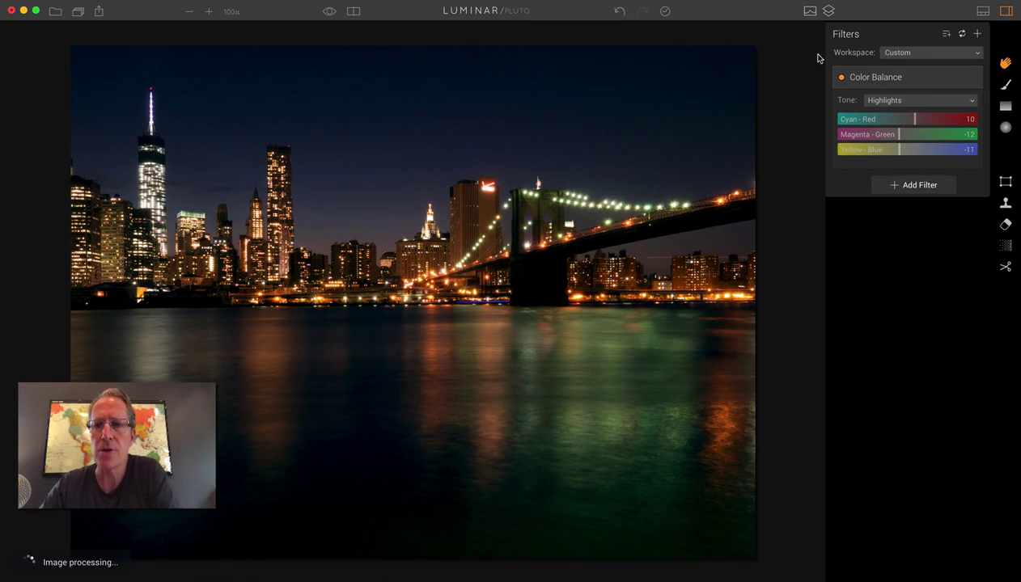
click(353, 11)
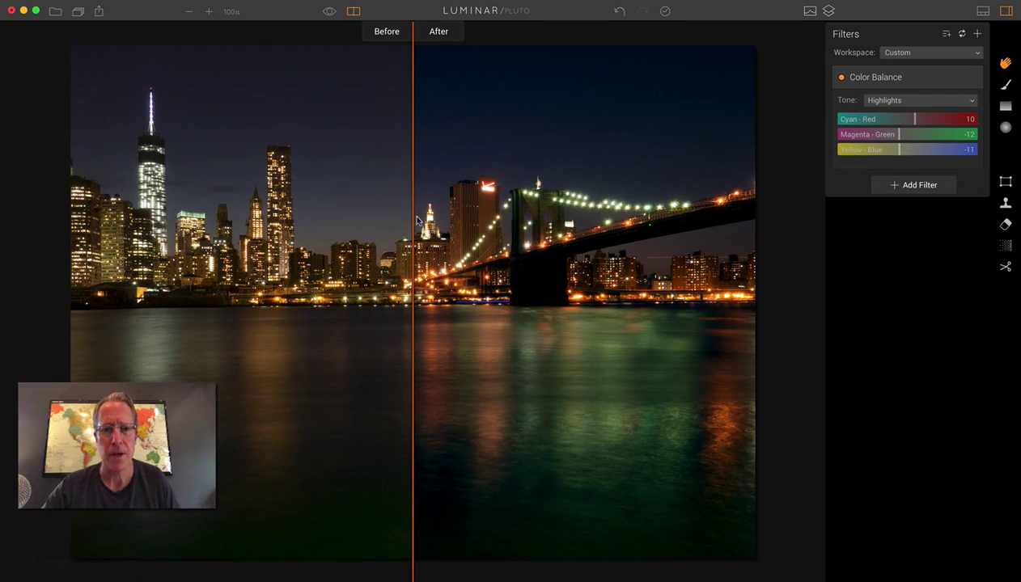
drag(412, 215, 283, 177)
click(354, 10)
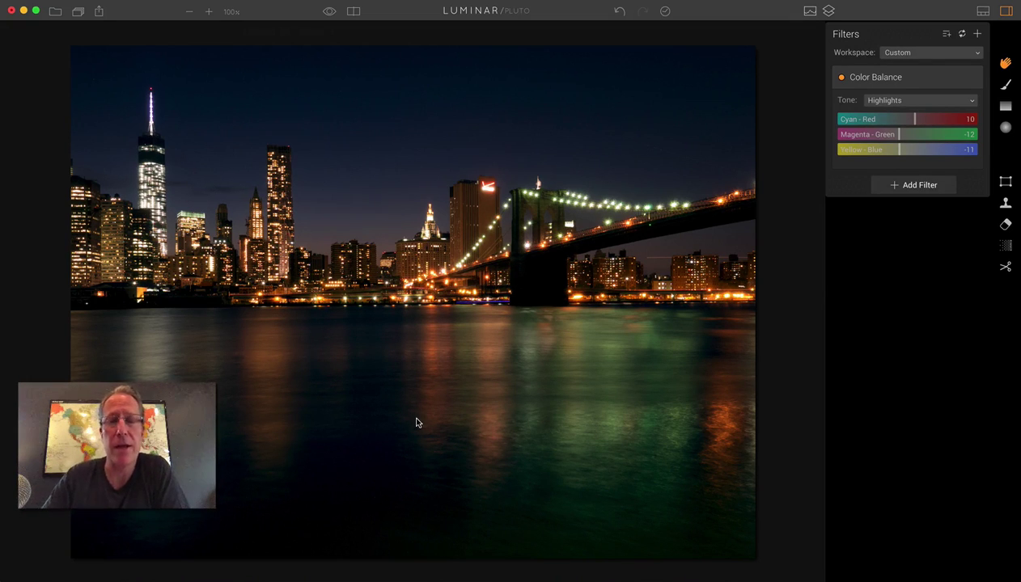
click(841, 78)
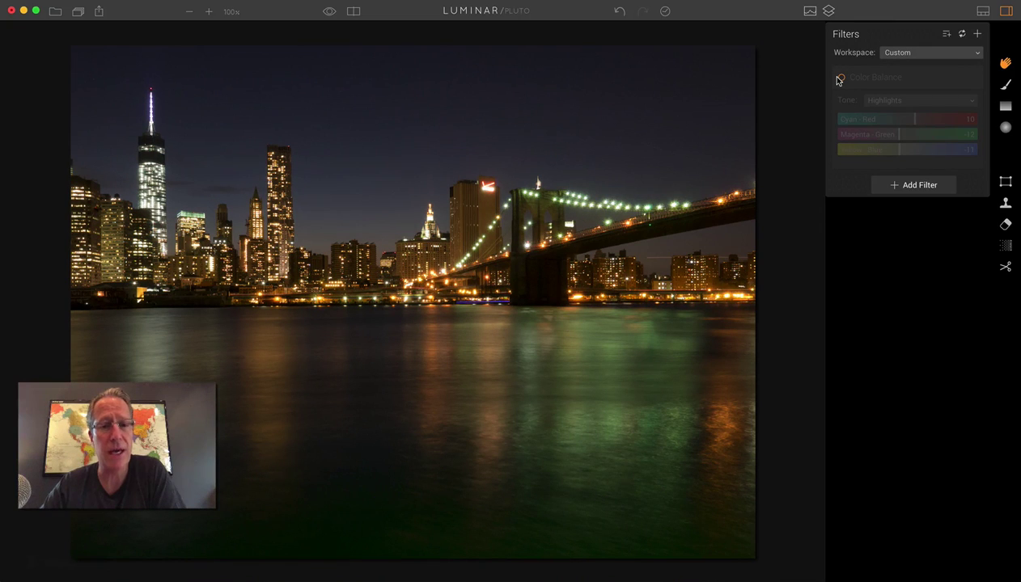
click(840, 78)
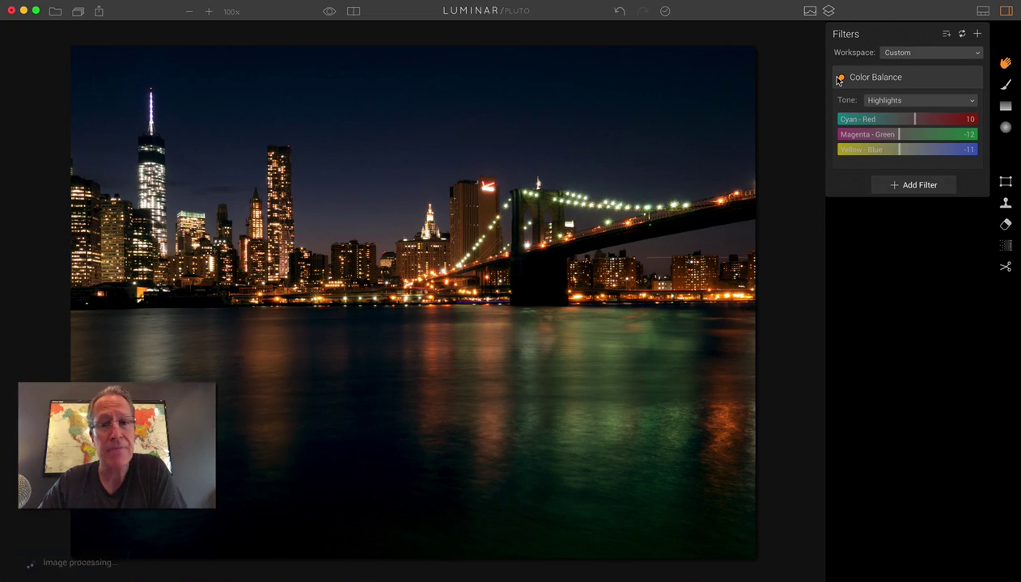